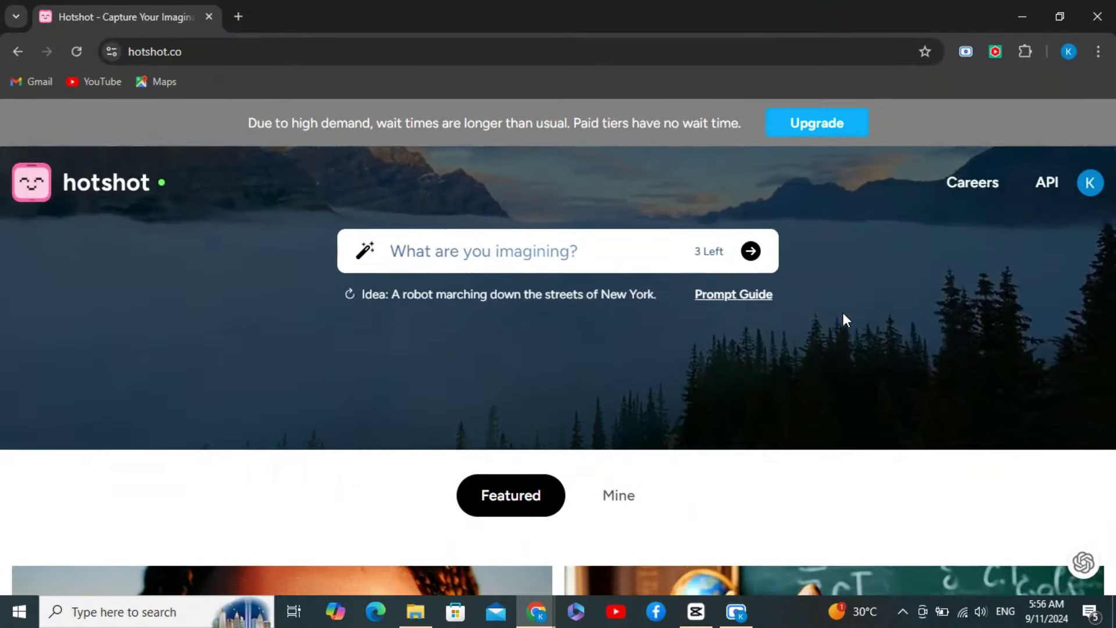
- Scroll down through the Featured example videos and their prompts, then partway back up
scroll(843, 312, "down", 6)
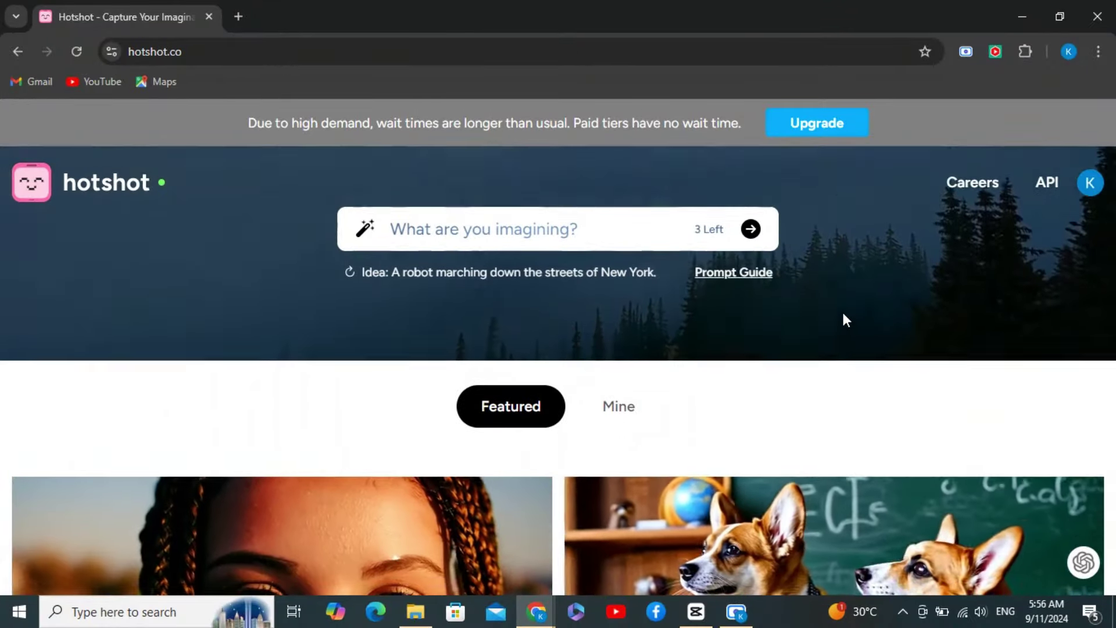
scroll(845, 322, "down", 2)
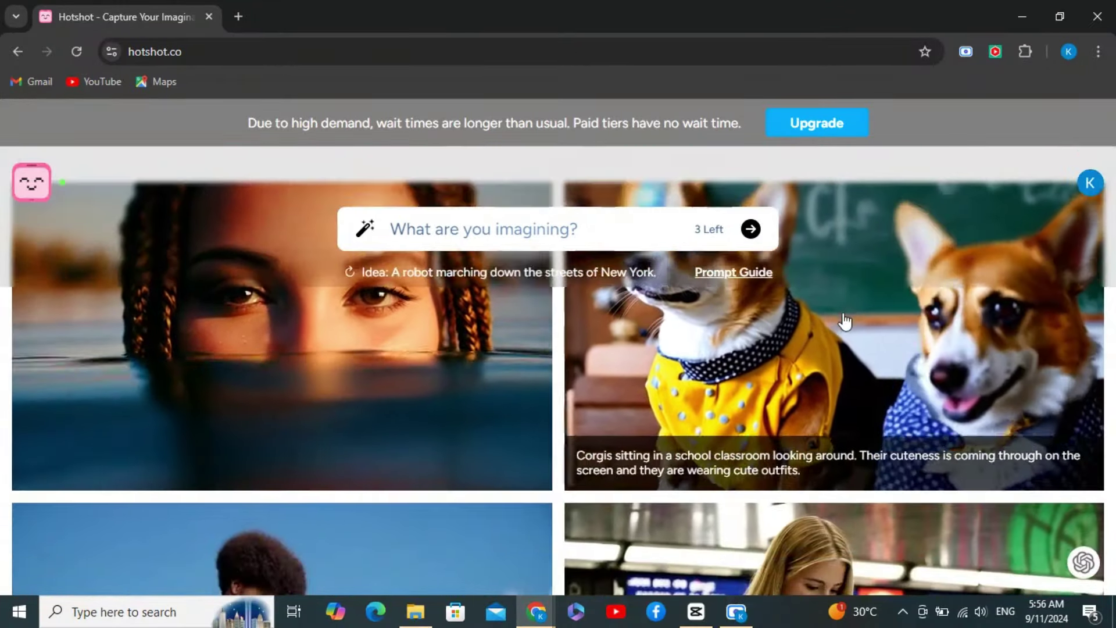
scroll(844, 322, "down", 6)
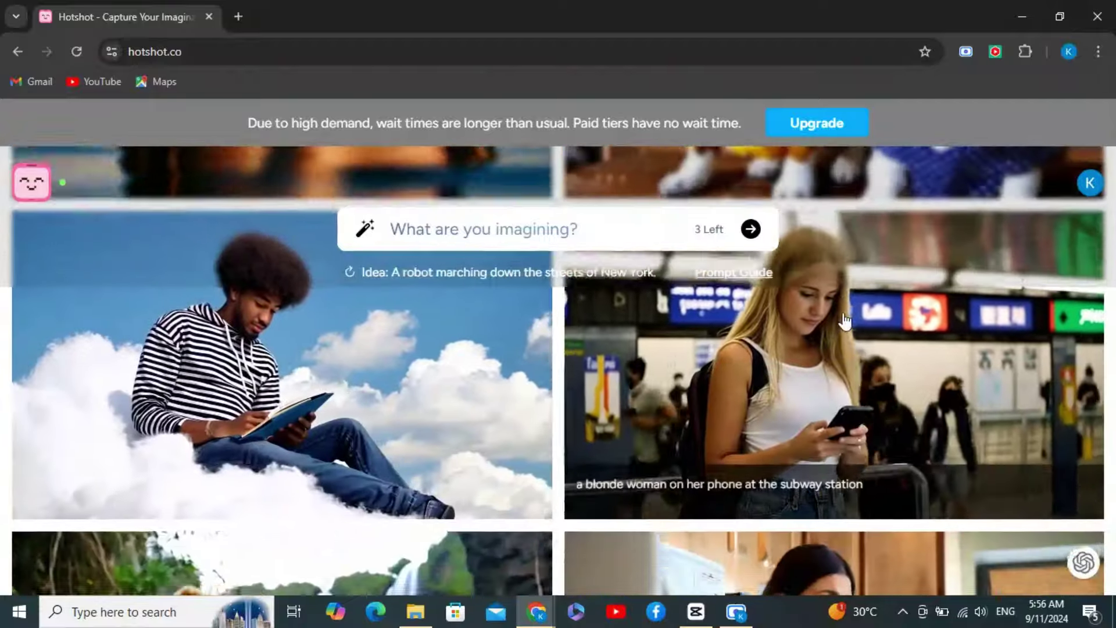
scroll(844, 321, "down", 7)
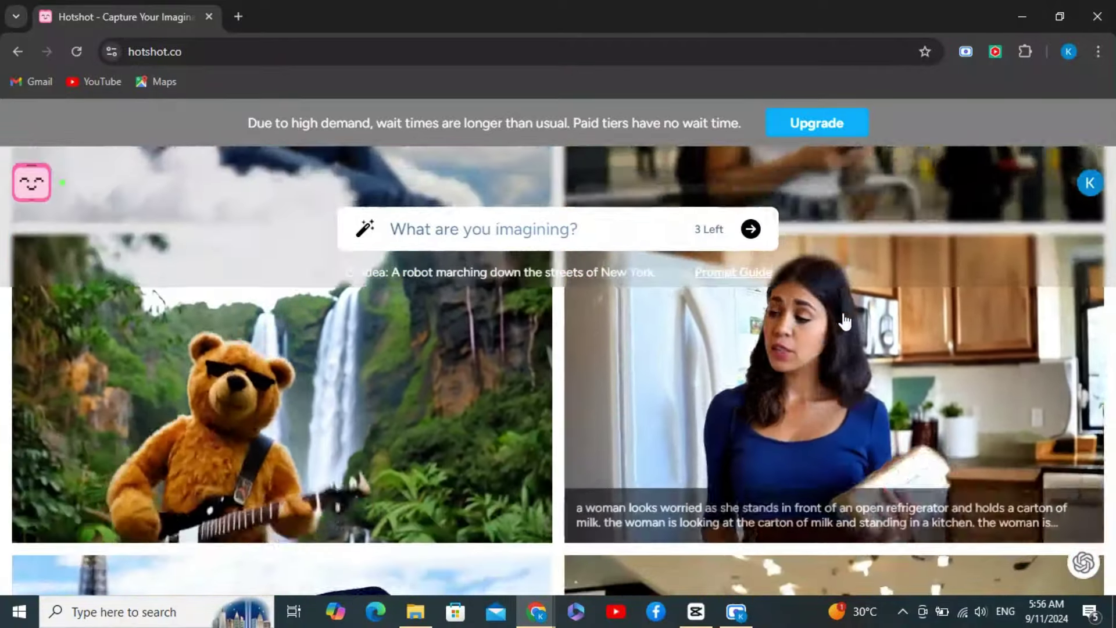
scroll(844, 321, "down", 9)
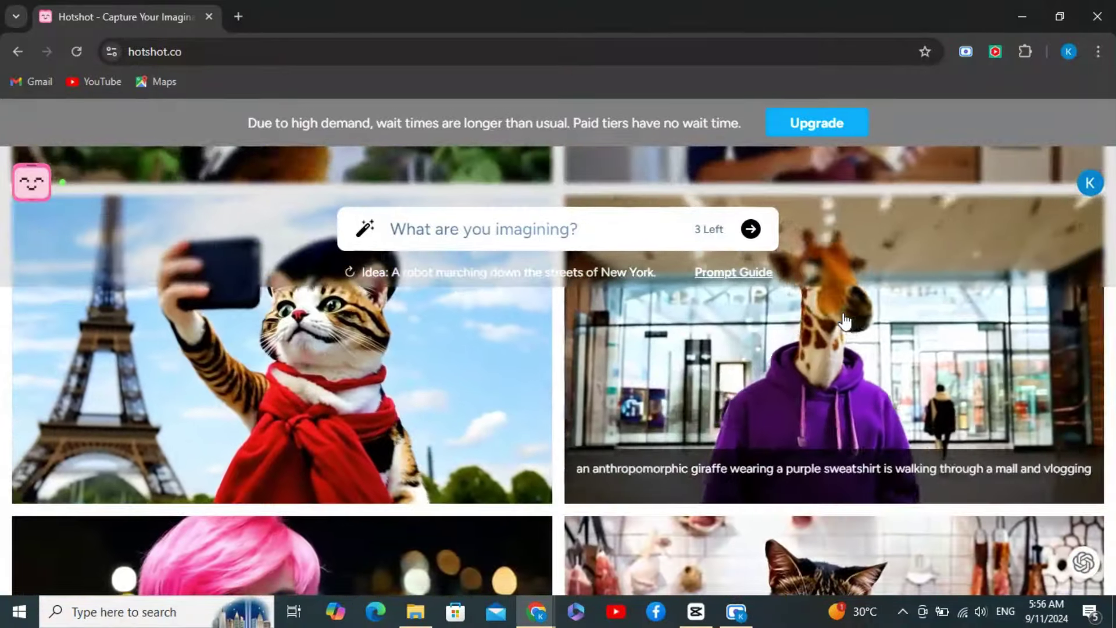
scroll(844, 321, "down", 9)
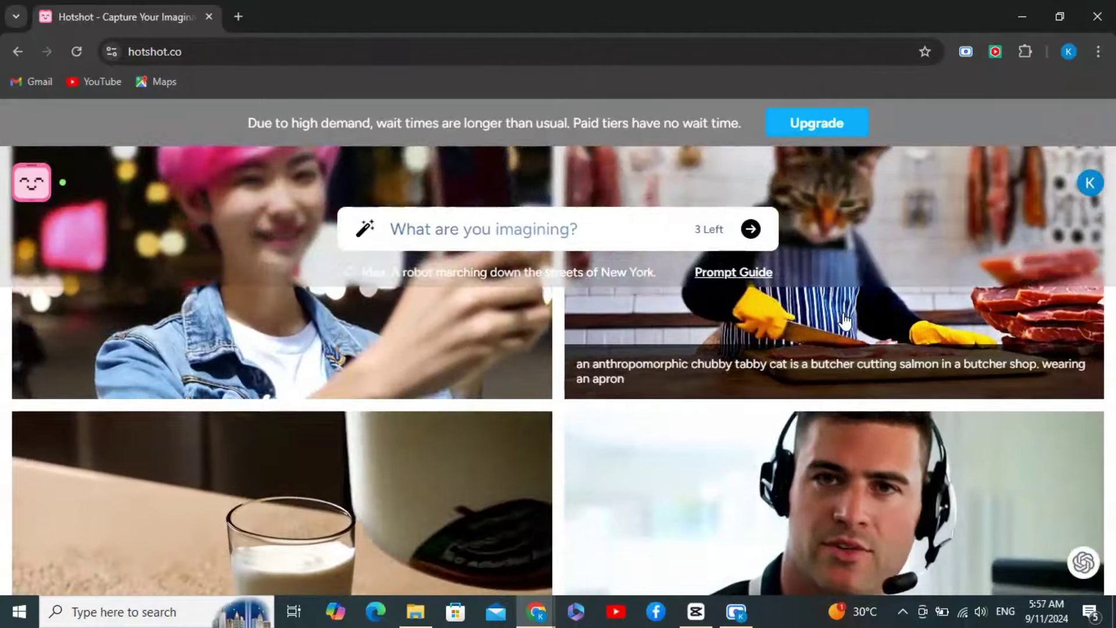
scroll(845, 322, "down", 6)
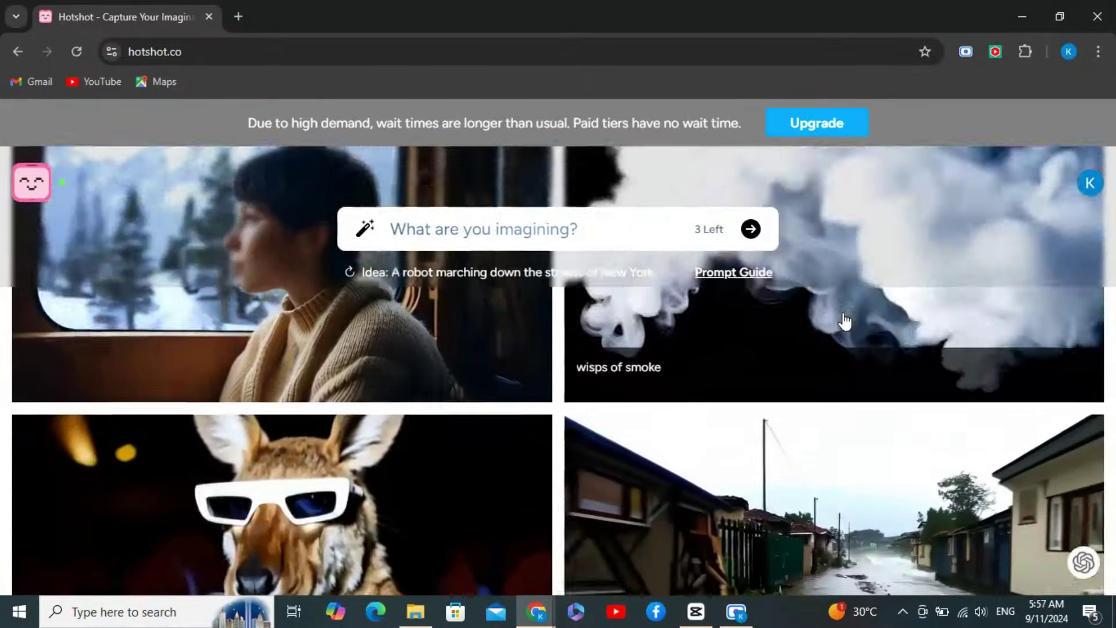
scroll(845, 321, "up", 12)
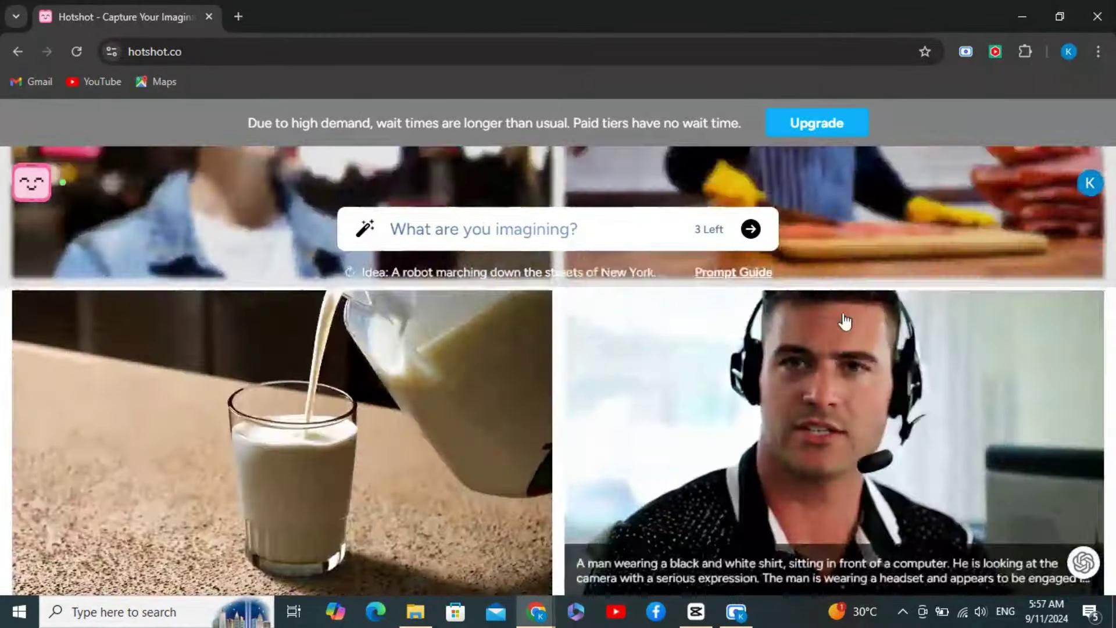
scroll(844, 322, "up", 5)
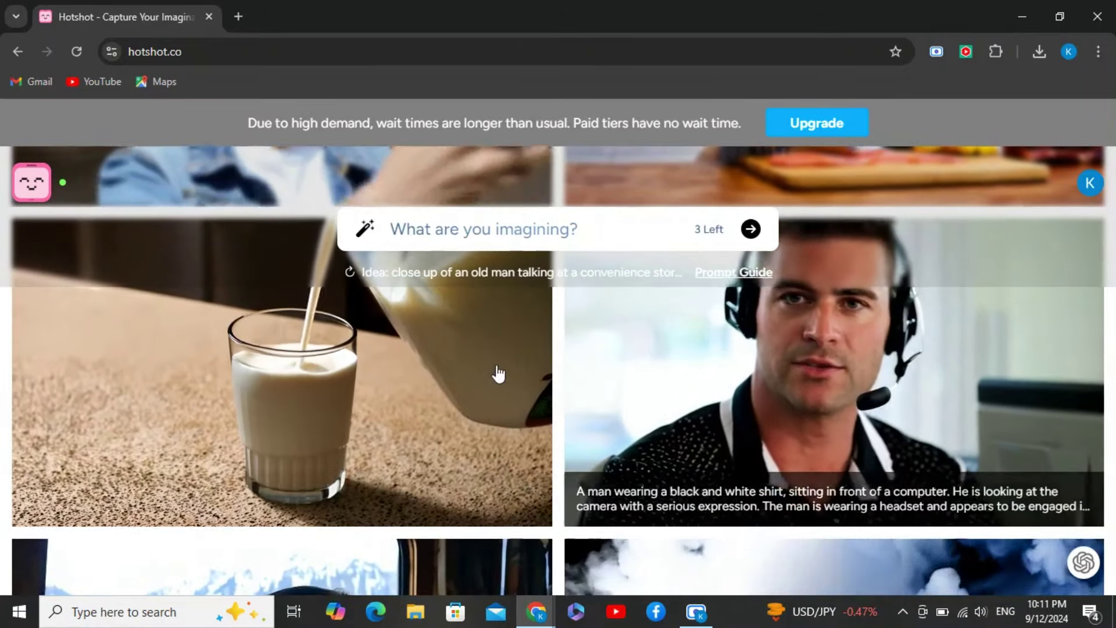
scroll(552, 349, "up", 1)
scroll(555, 347, "up", 10)
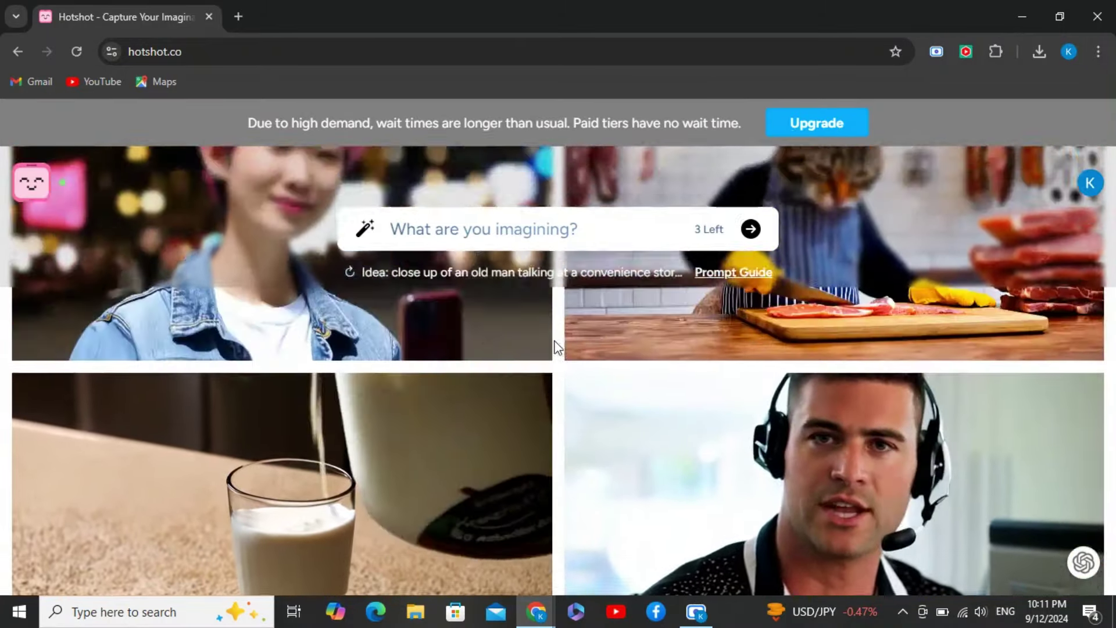
scroll(556, 347, "up", 10)
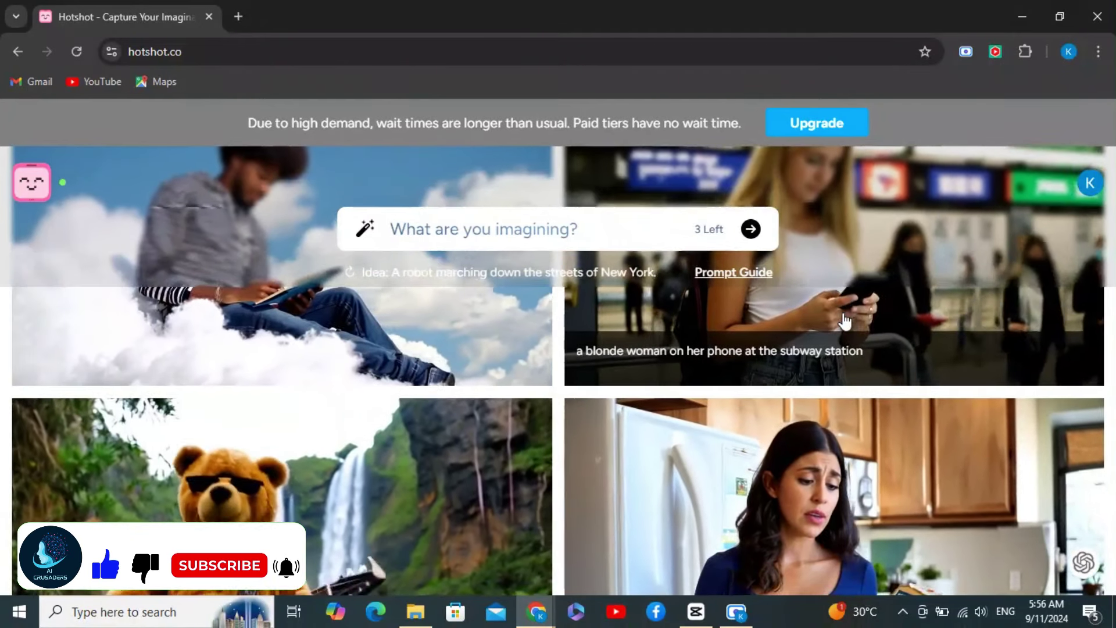
- Scroll the home page down and back up to the empty 'What are you imagining?' prompt box
scroll(843, 319, "down", 3)
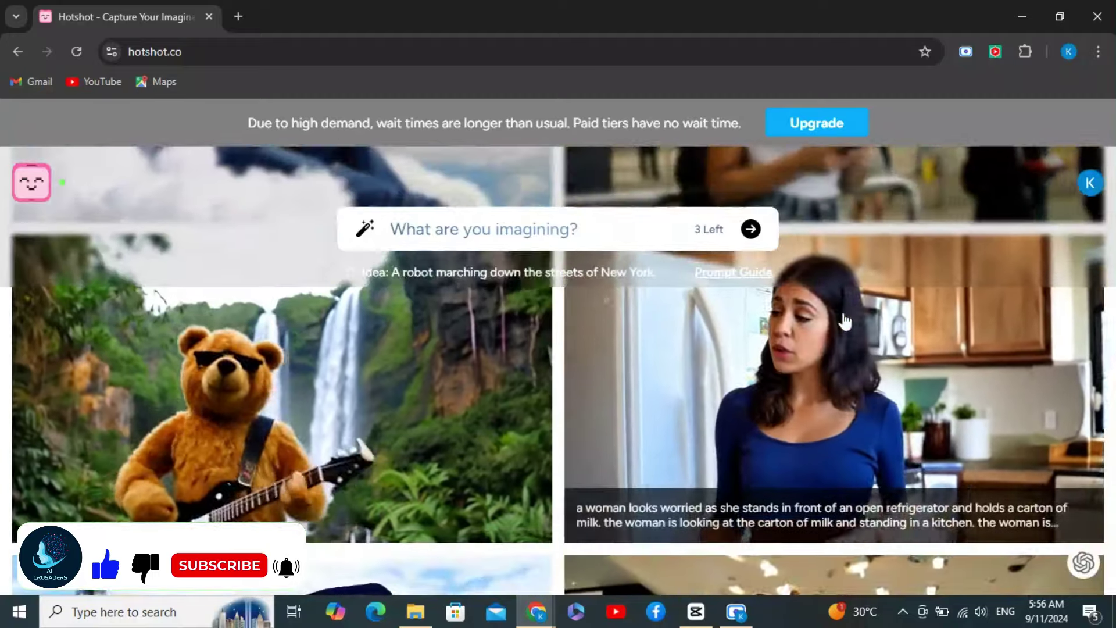
scroll(845, 320, "down", 5)
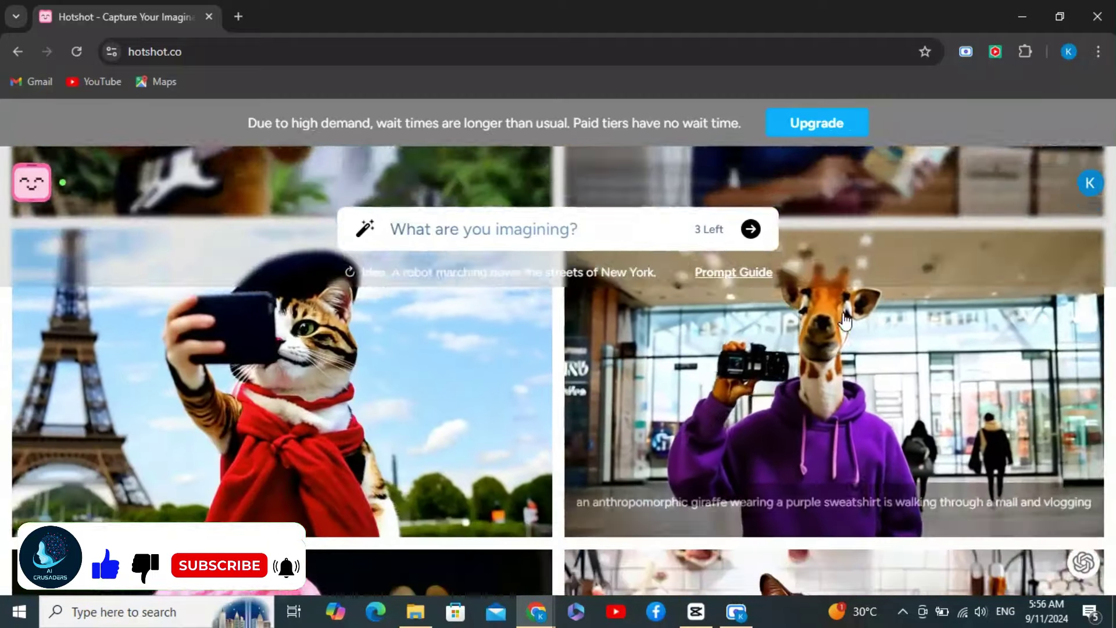
scroll(845, 320, "down", 4)
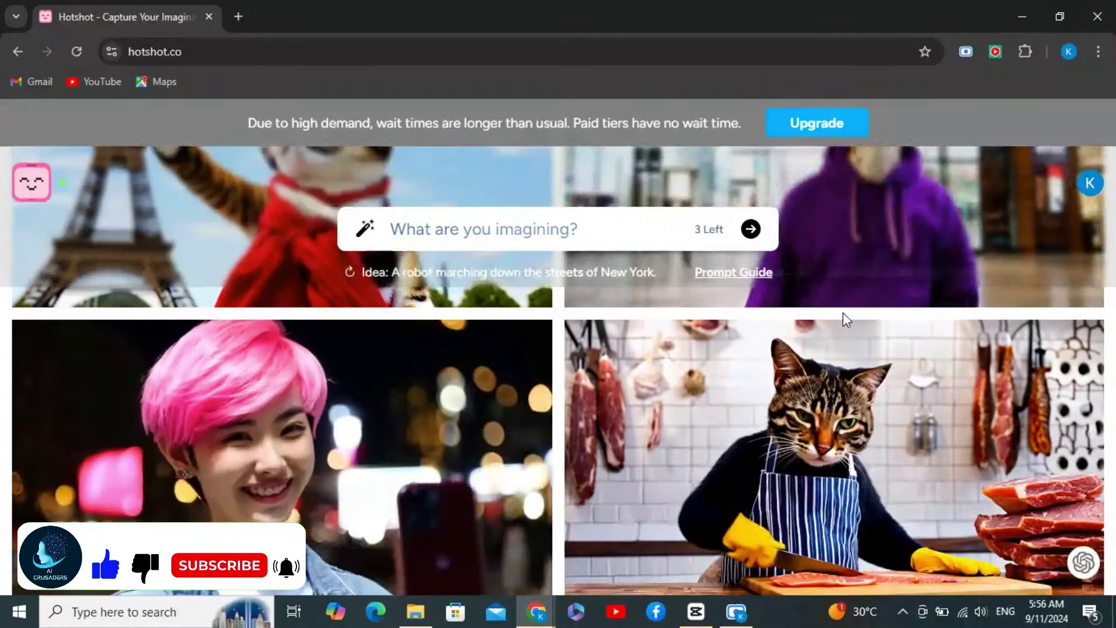
scroll(843, 312, "down", 4)
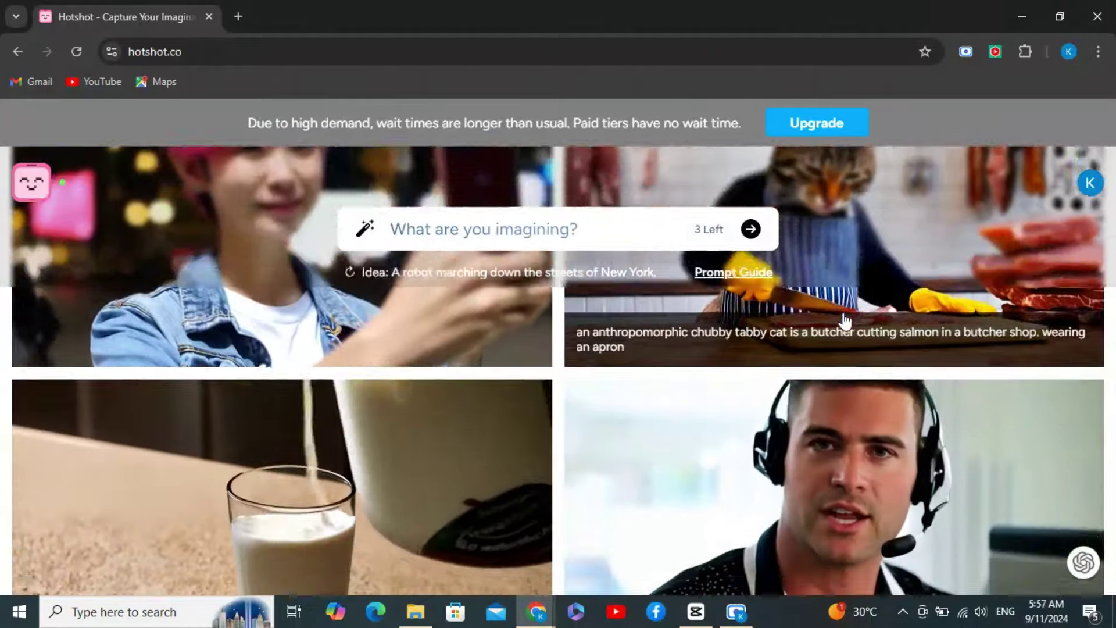
scroll(845, 320, "down", 8)
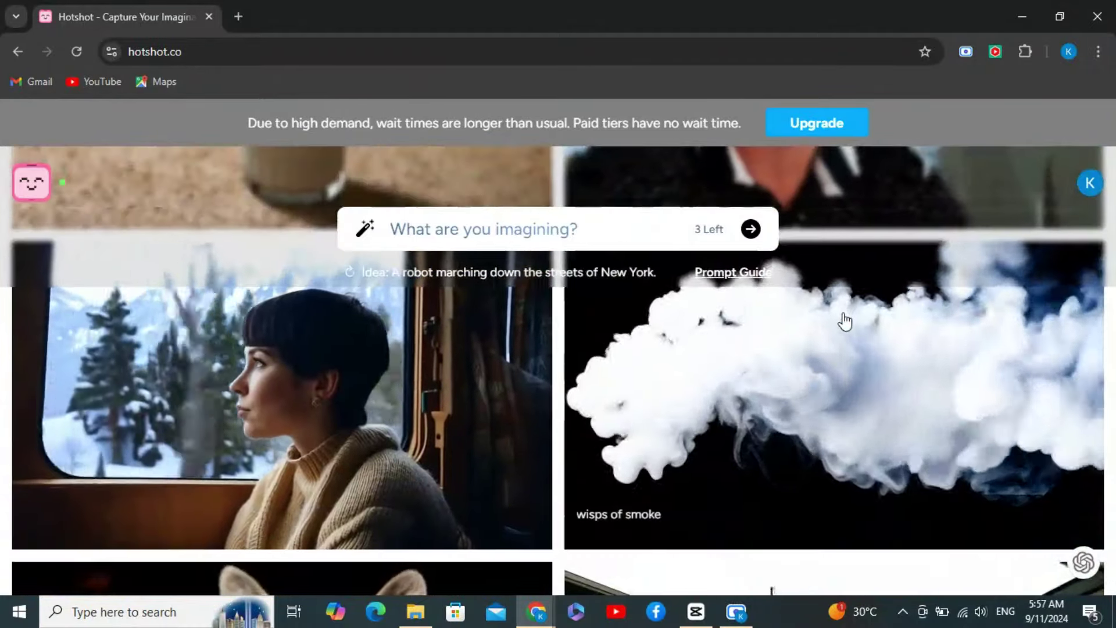
scroll(845, 320, "down", 5)
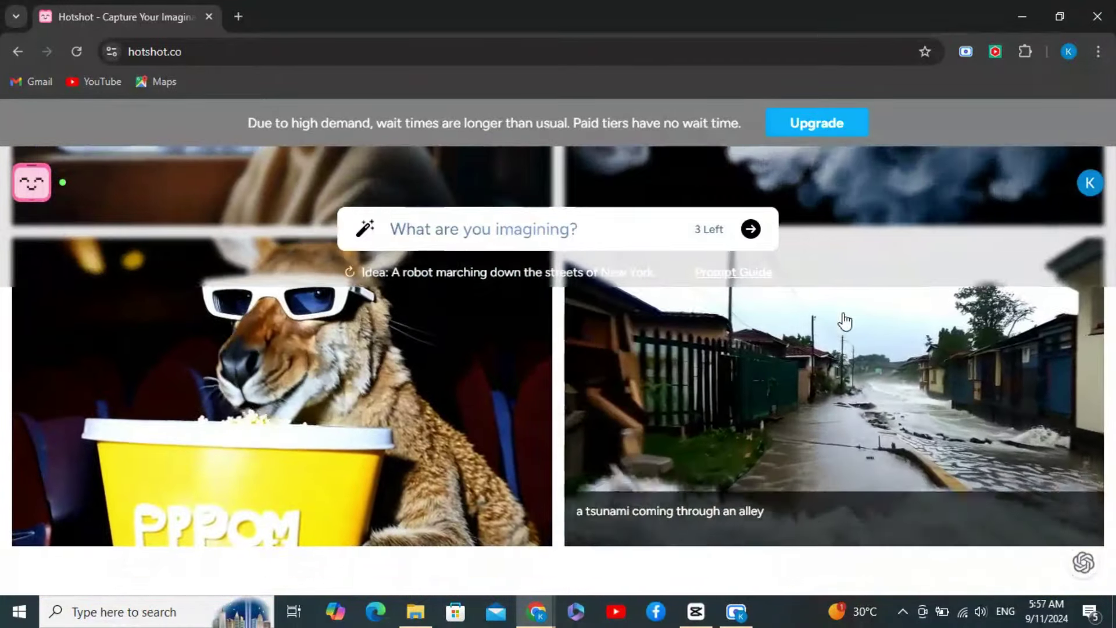
scroll(844, 321, "up", 10)
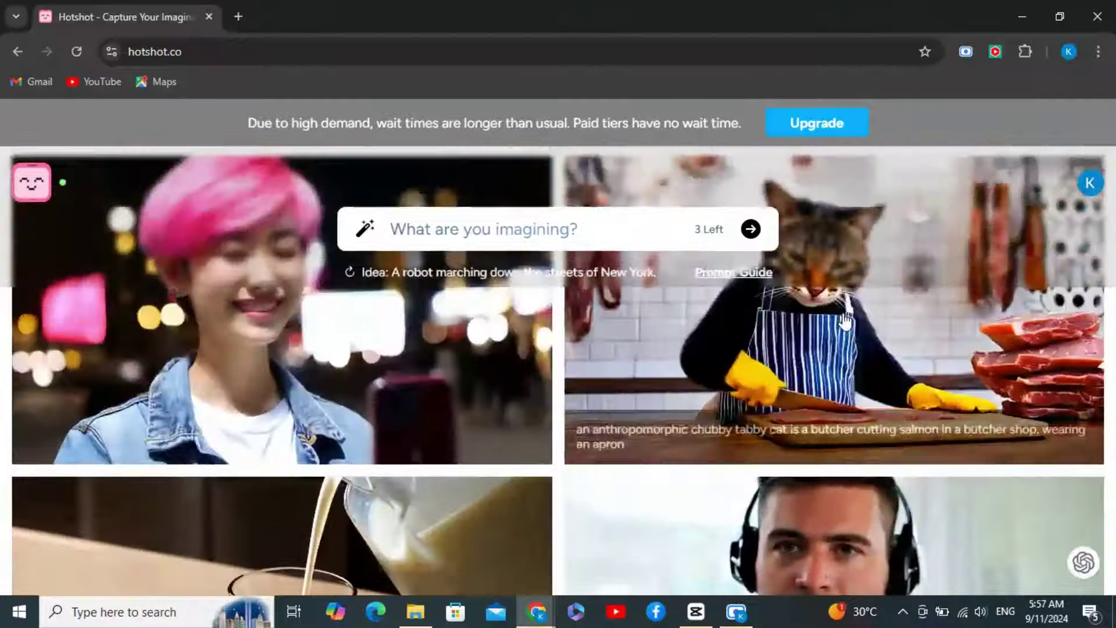
scroll(845, 320, "up", 15)
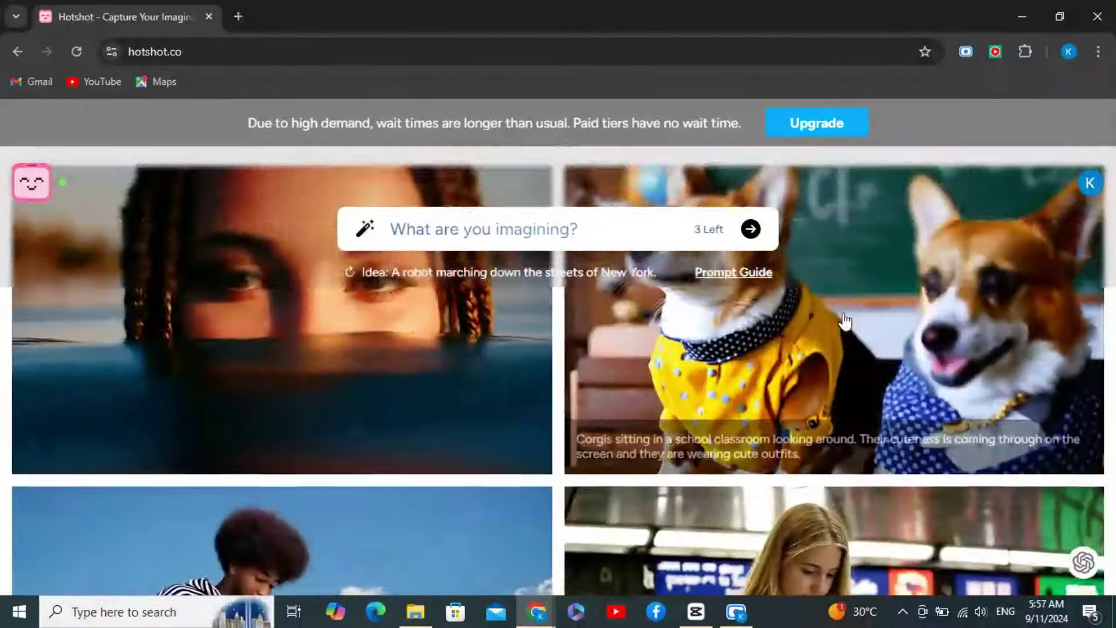
scroll(844, 320, "up", 5)
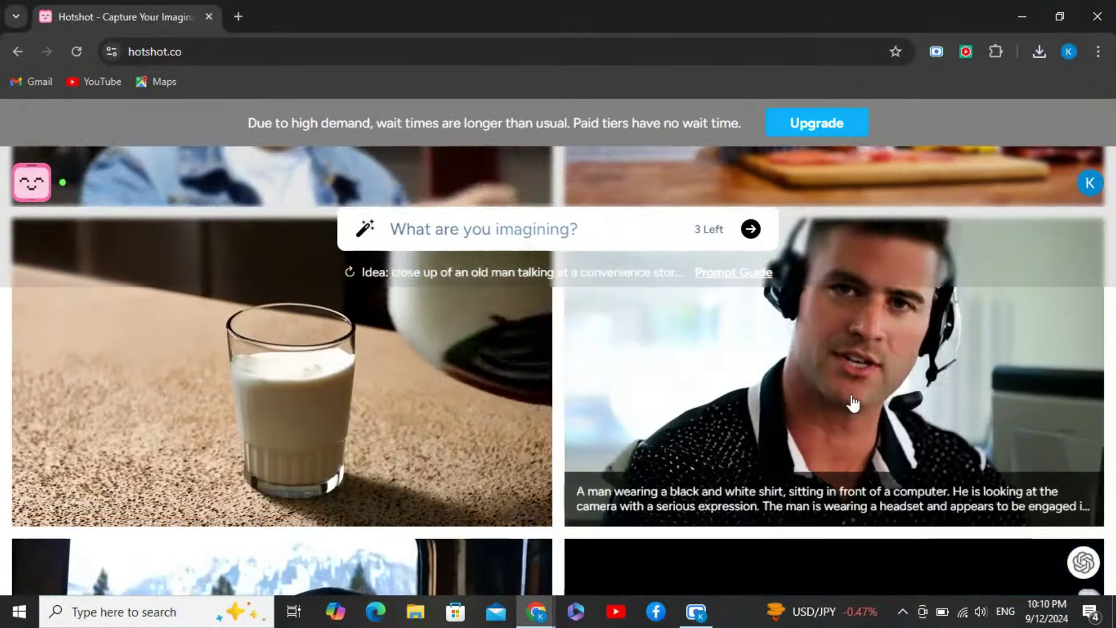
- Paste the emotional close-up portrait prompt into the prompt box and submit it
left_click(850, 395)
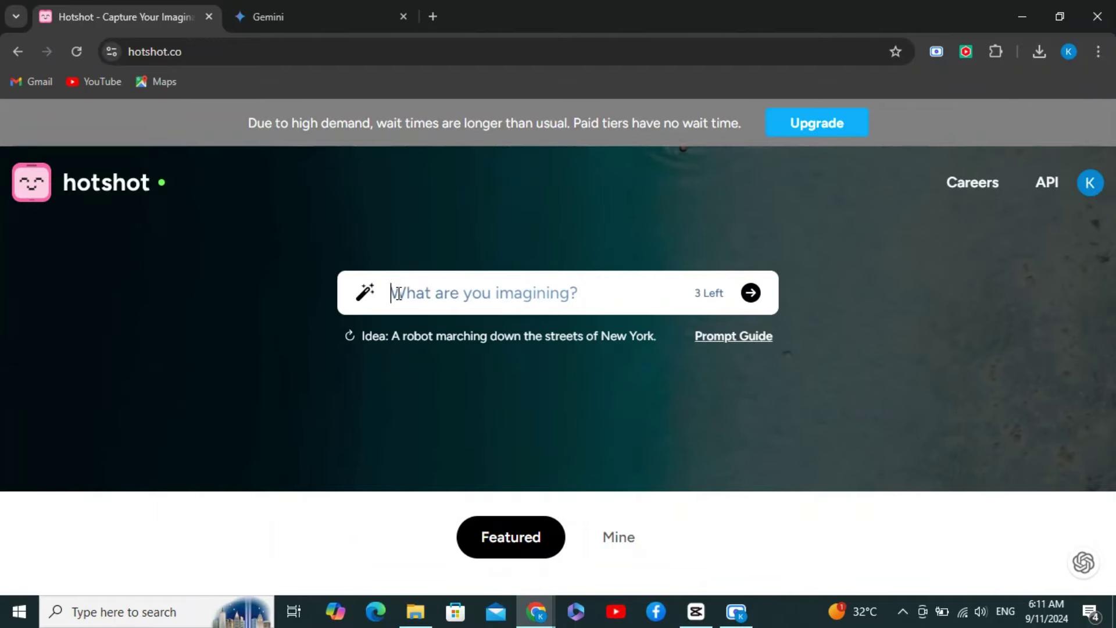
left_click(399, 294)
type("\"A close-up portrait of a person conveying a strong emotion, such as joy, sadness, or anger\"")
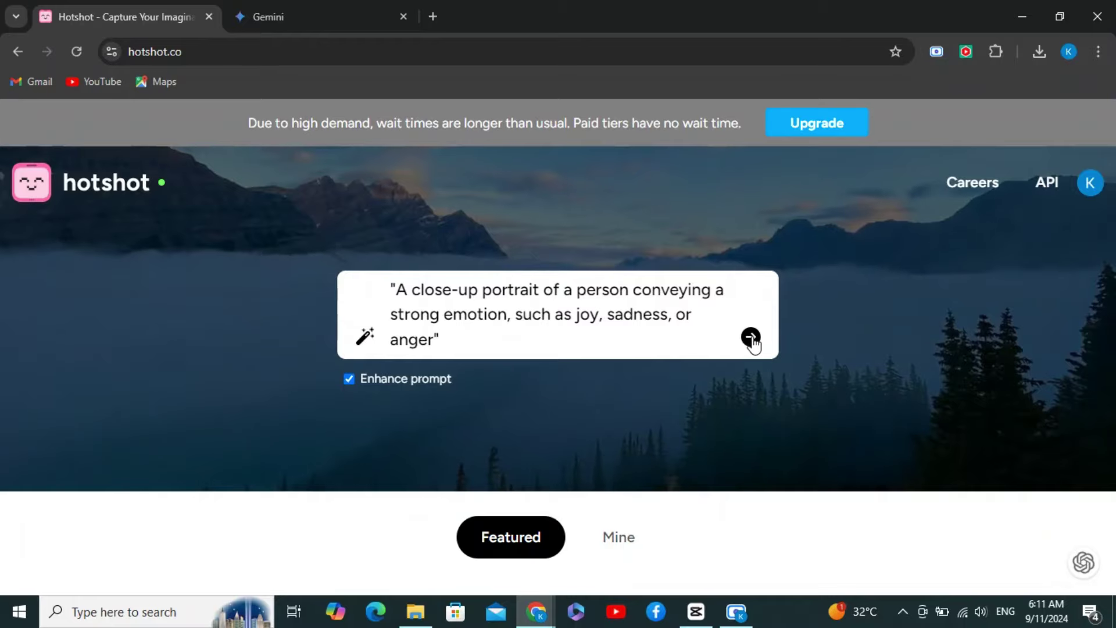
left_click(751, 338)
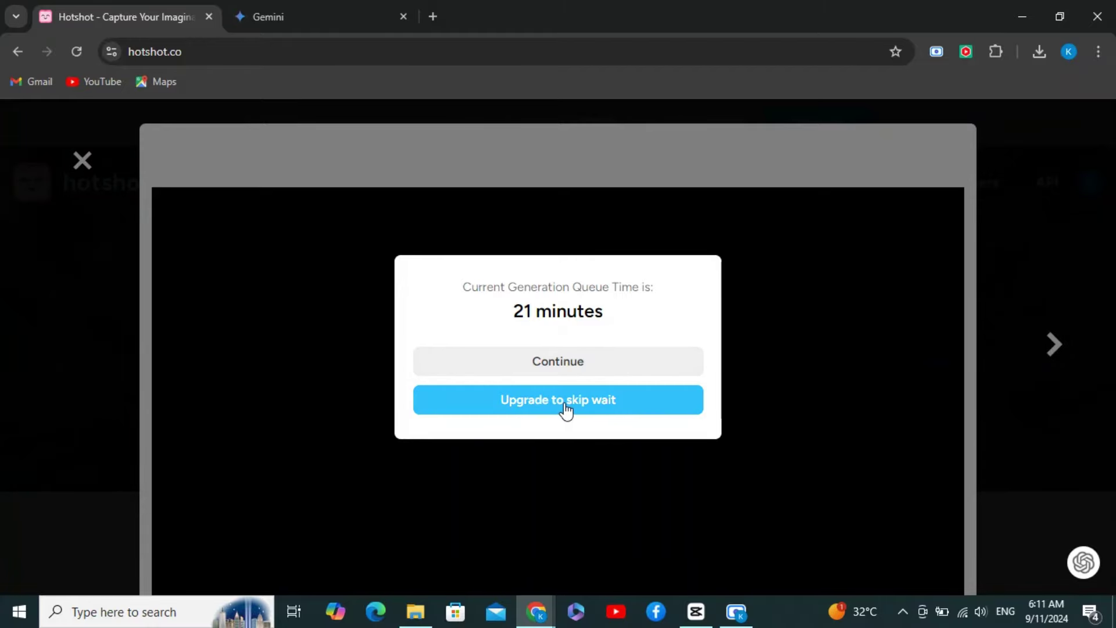
- Accept the queue wait, review the generated portrait video, and download it
left_click(572, 367)
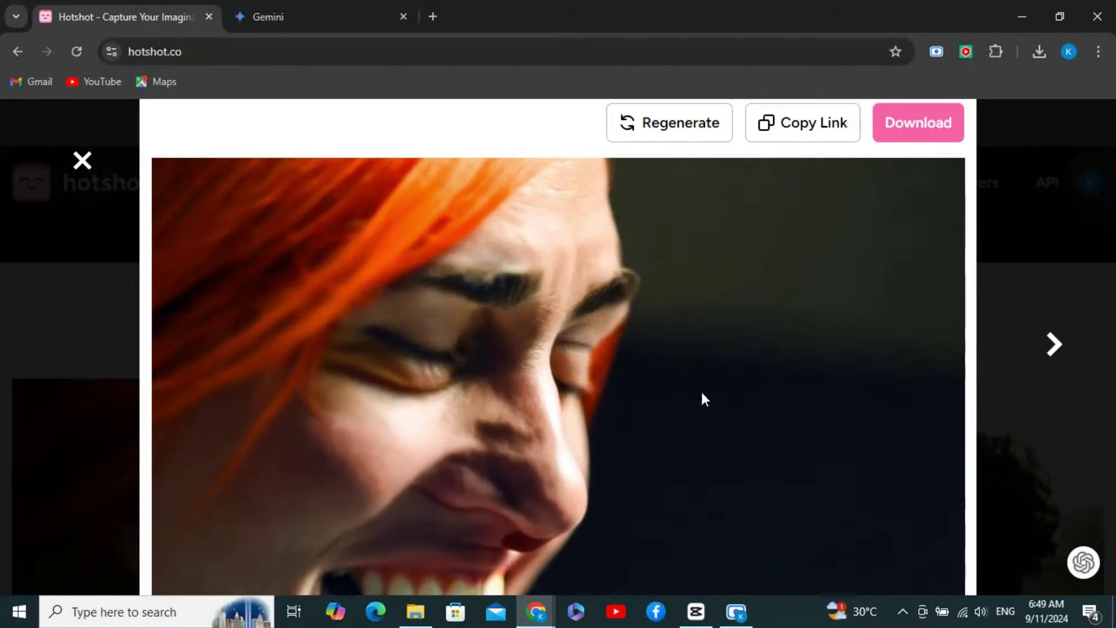
scroll(801, 428, "down", 2)
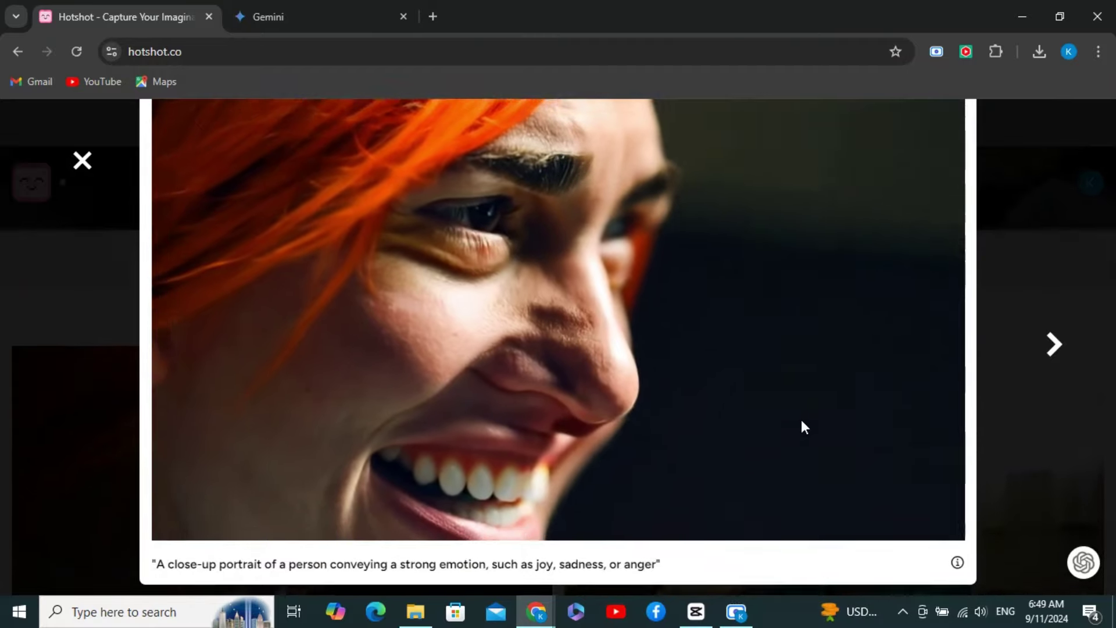
scroll(801, 427, "up", 2)
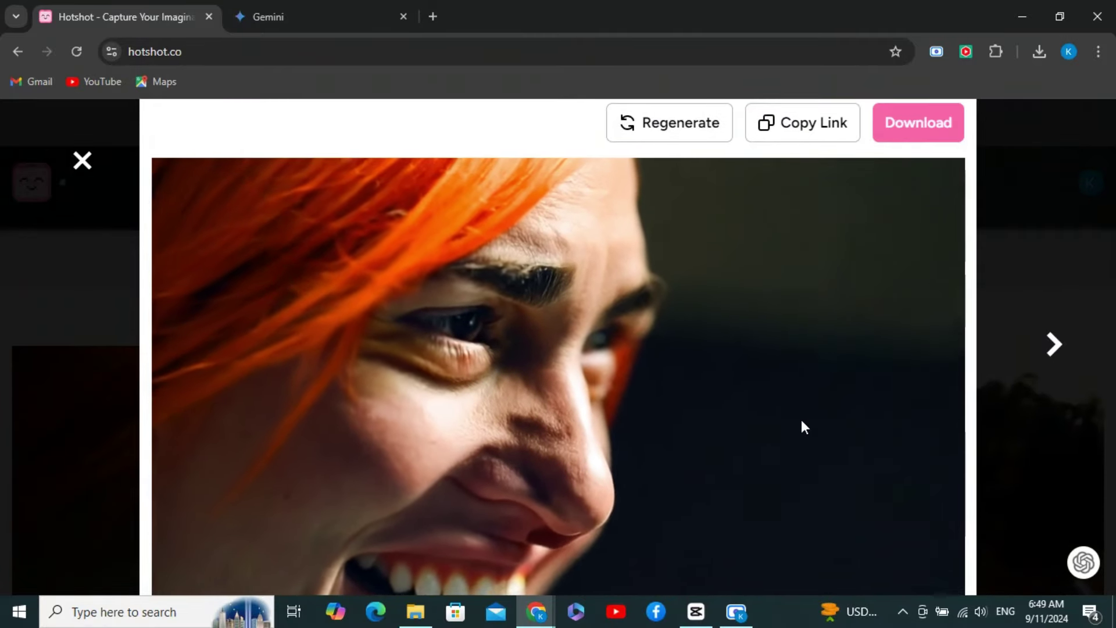
scroll(801, 428, "down", 1)
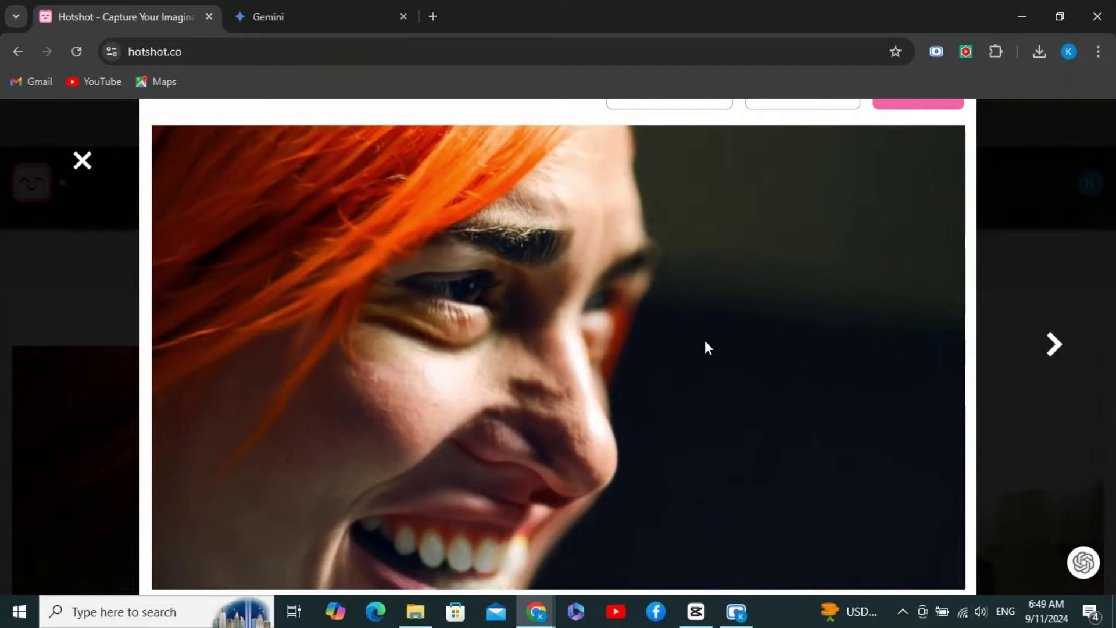
scroll(704, 348, "down", 1)
scroll(705, 348, "up", 3)
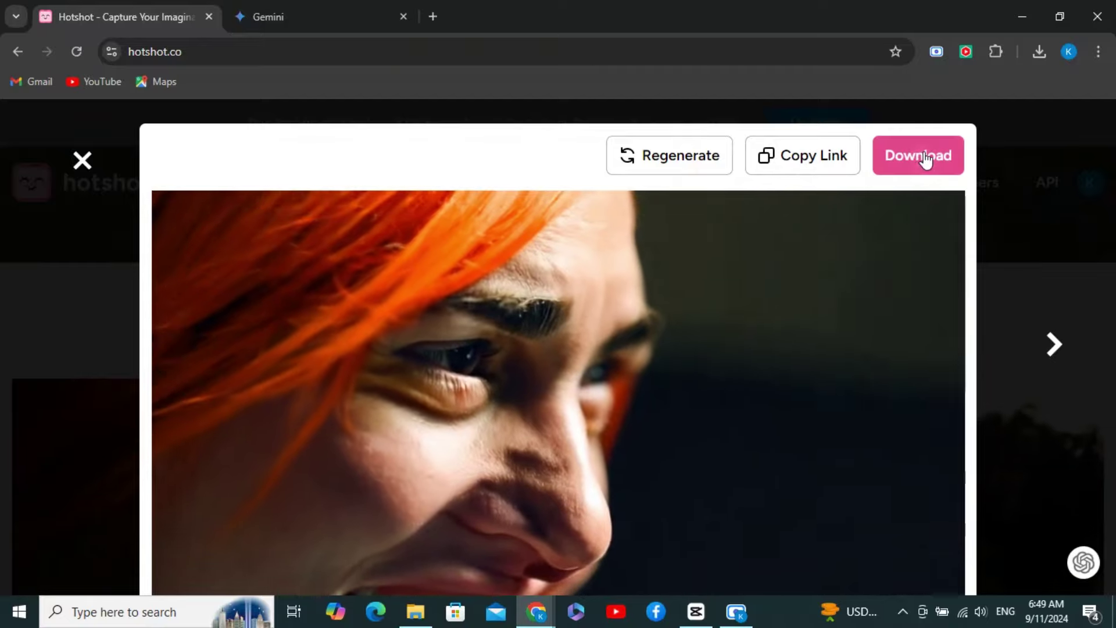
left_click(928, 156)
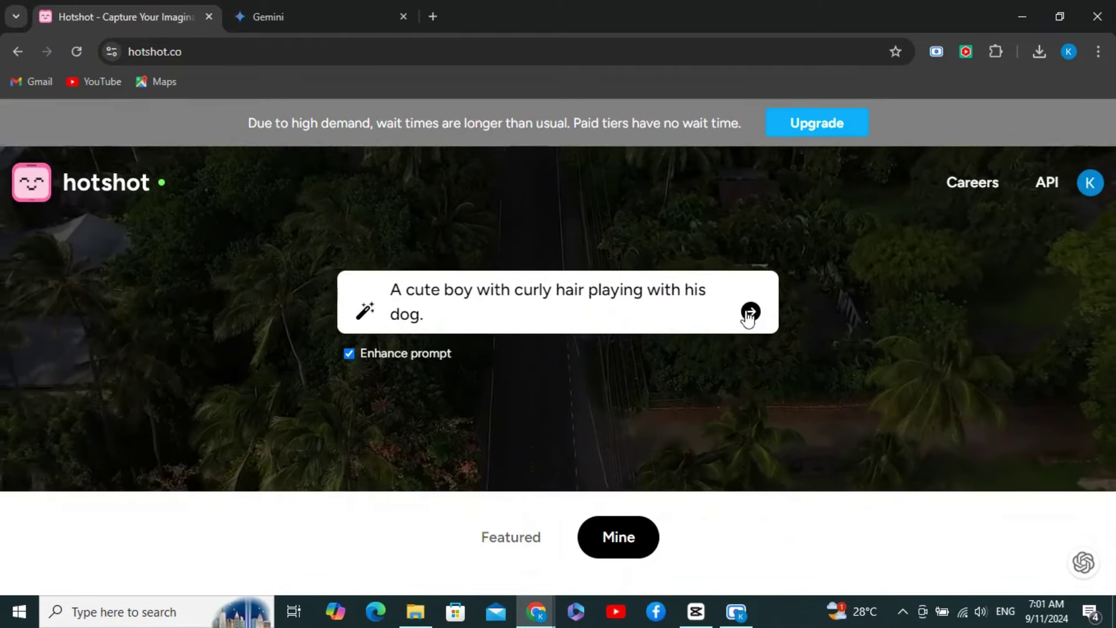
- Submit the curly-haired boy and dog prompt, accept the queue wait, and review the video
left_click(750, 313)
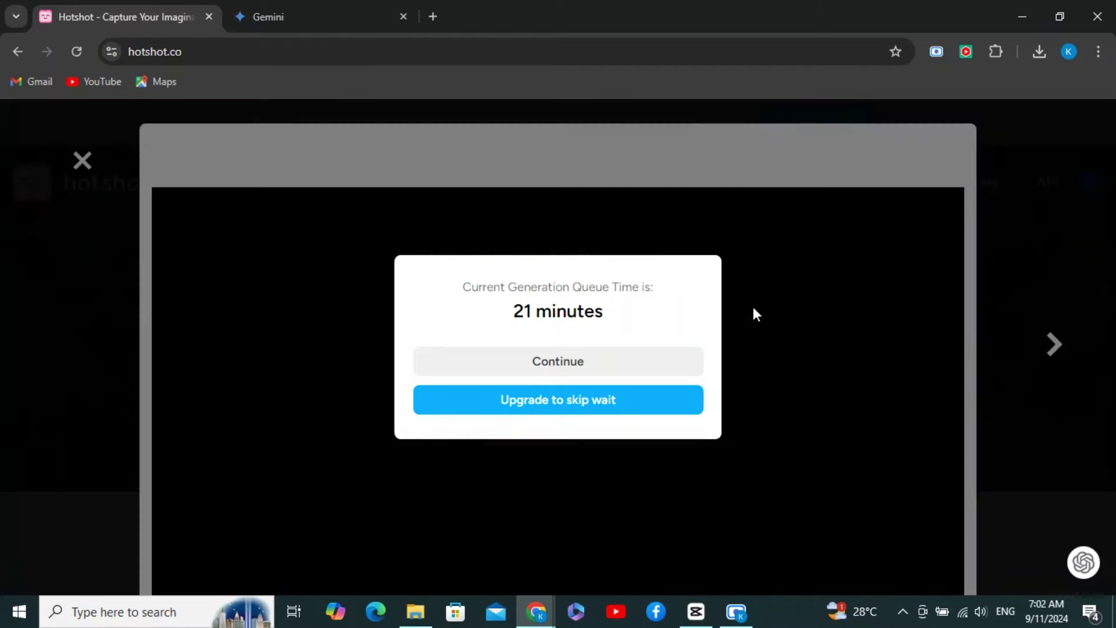
left_click(564, 363)
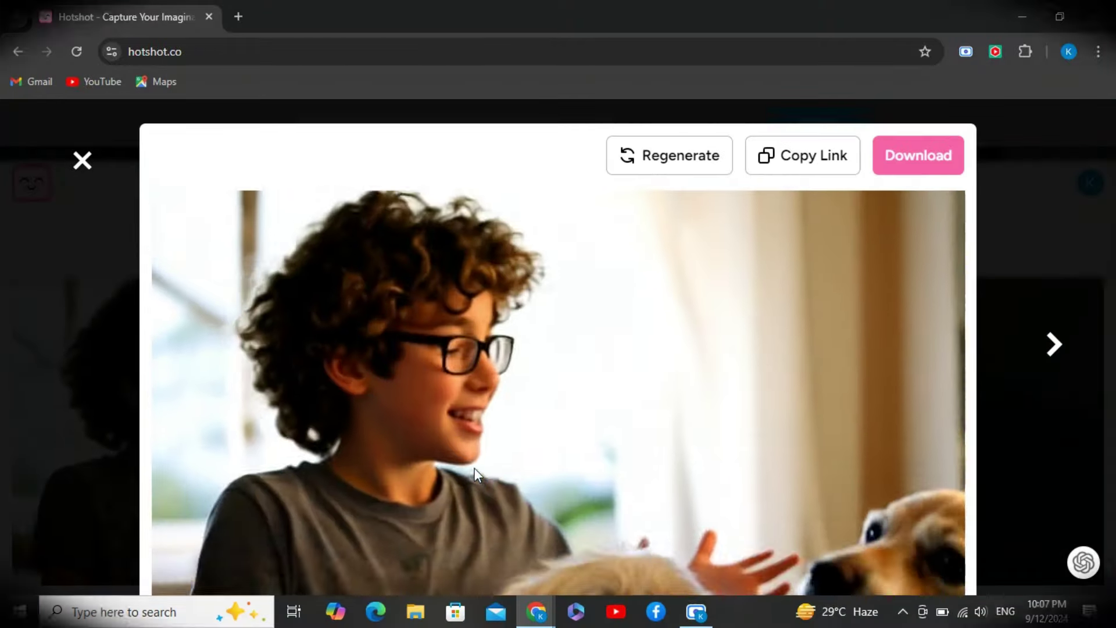
scroll(475, 468, "down", 2)
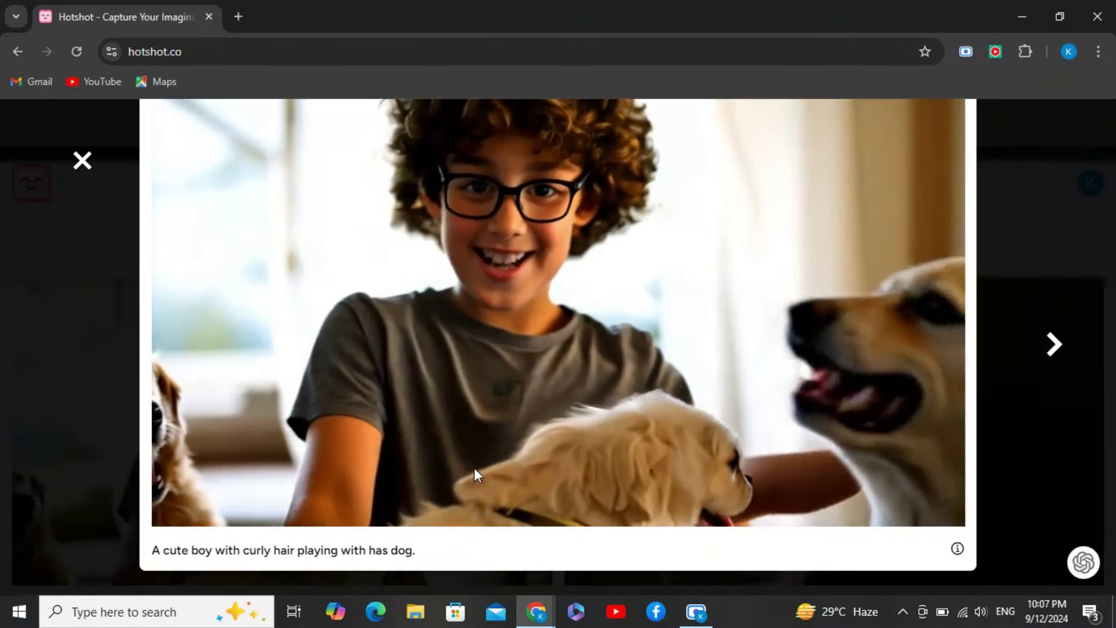
scroll(474, 468, "up", 2)
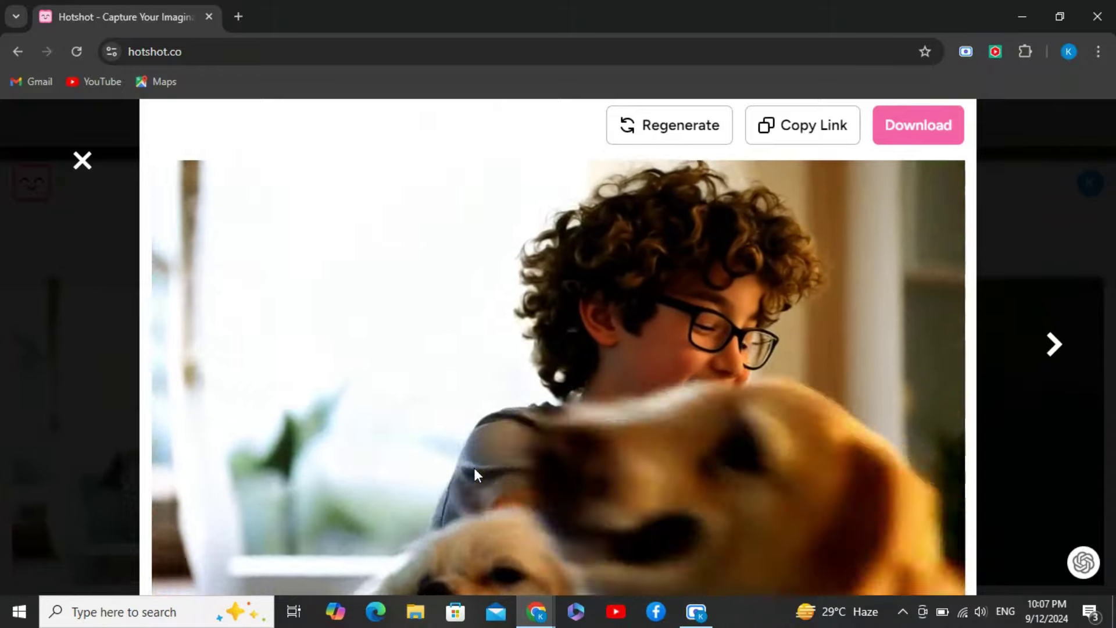
scroll(475, 469, "down", 2)
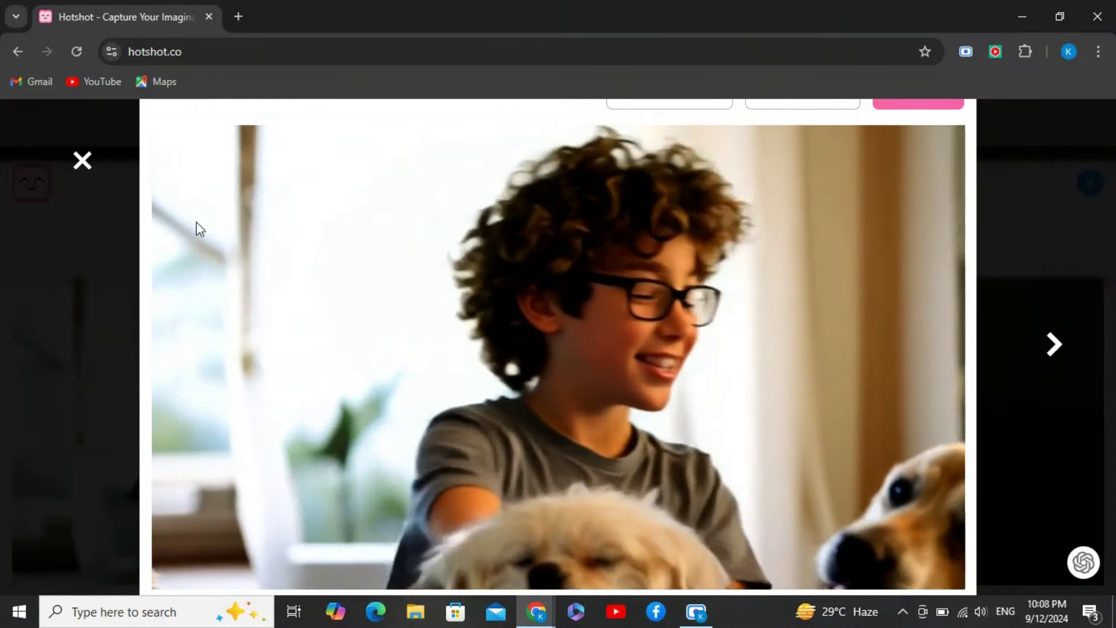
scroll(486, 211, "up", 2)
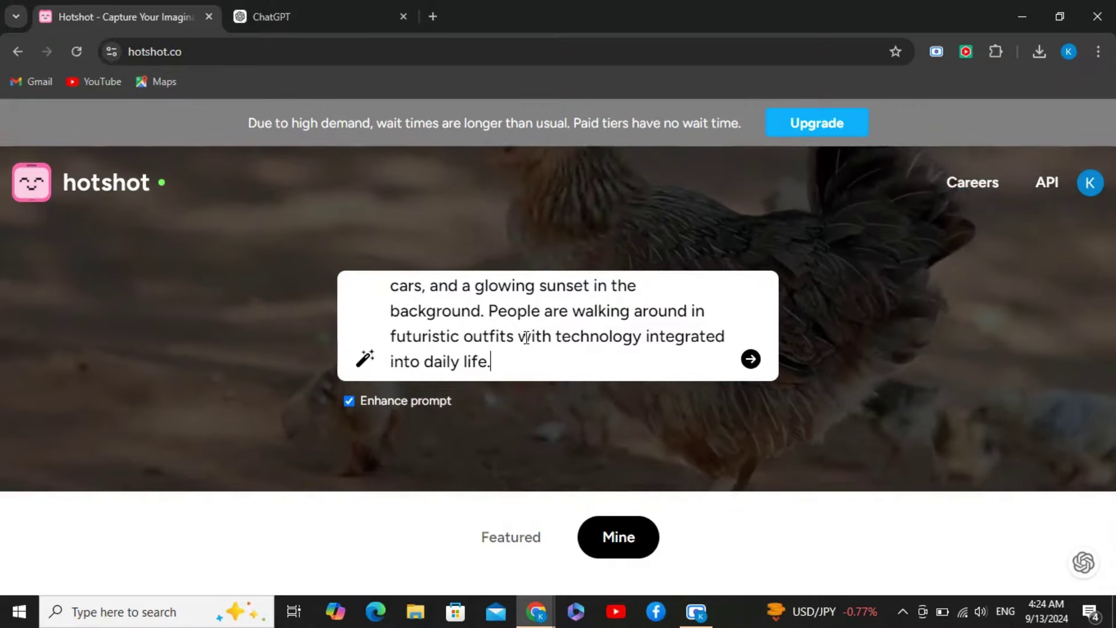
- Submit the futuristic city prompt, accept the 11-minute queue, and review the neon city video
left_click(751, 359)
left_click(564, 359)
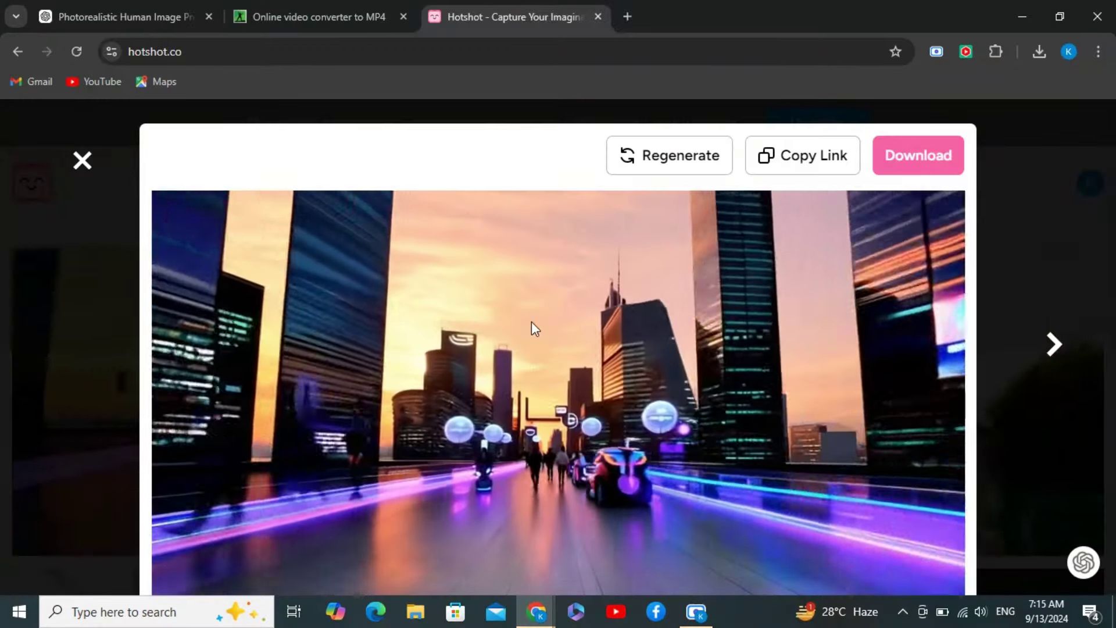
scroll(531, 324, "down", 2)
scroll(531, 323, "up", 2)
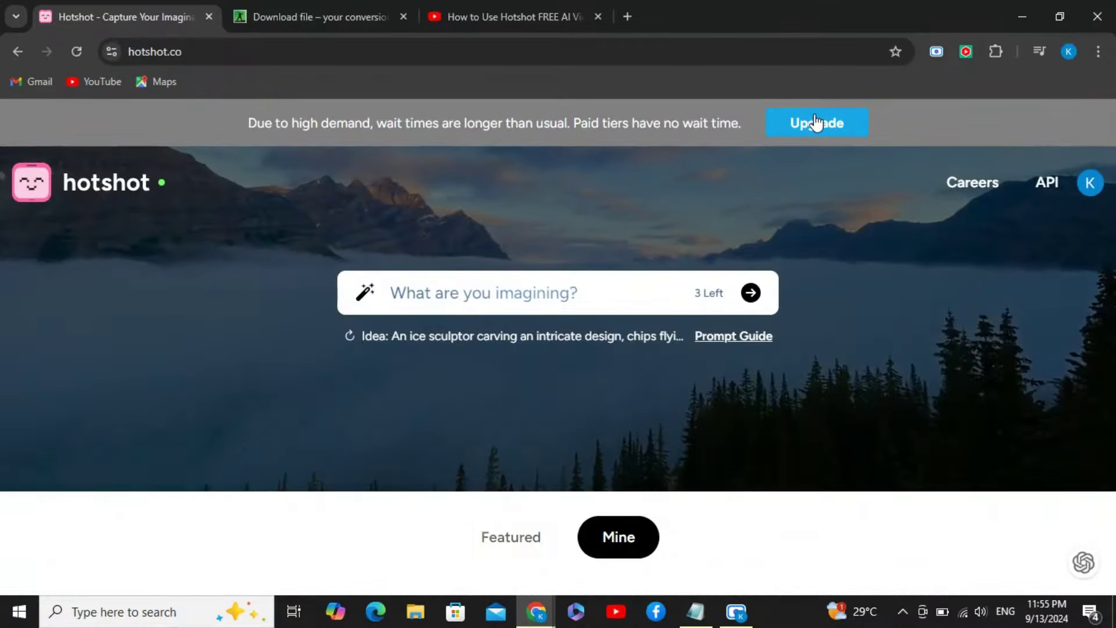
- Show the upgrade plans: Free at $0/mo, Standard at $29/mo, Plus at $99/mo
left_click(816, 123)
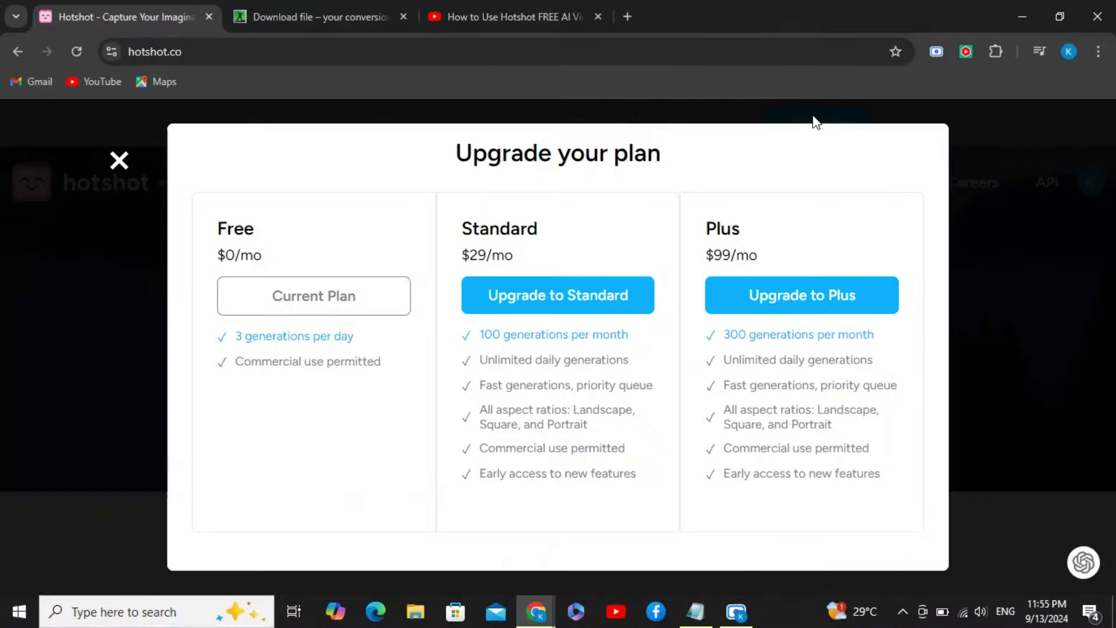